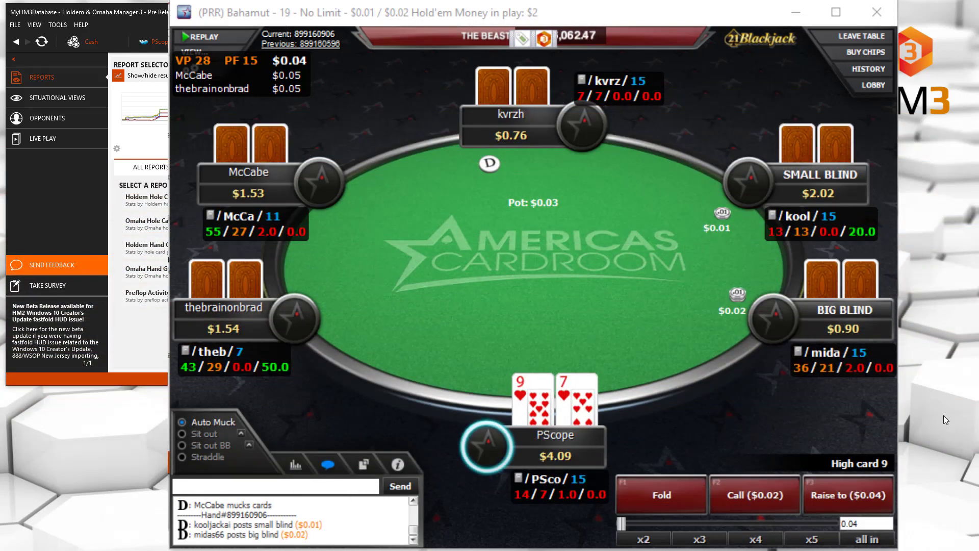
click(664, 492)
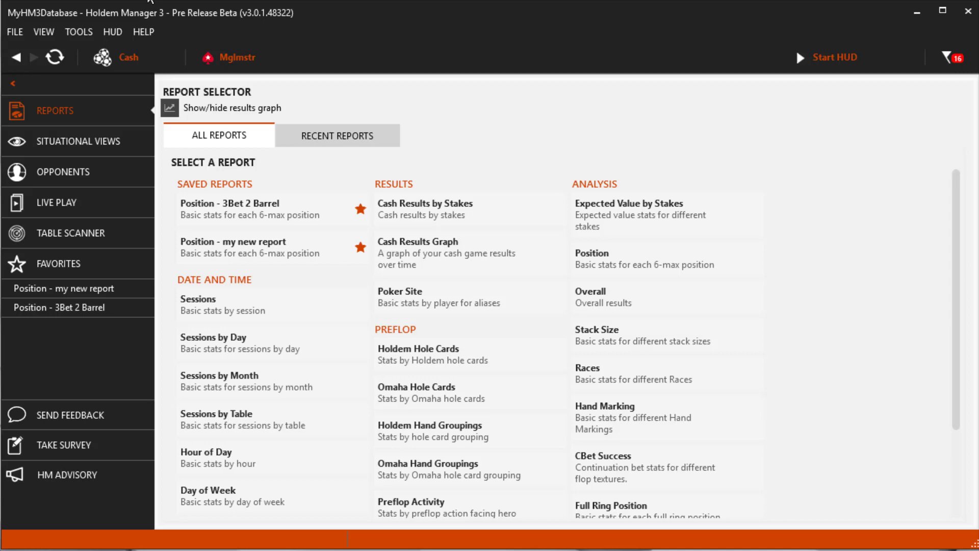
Step: Check whether a newer beta version of Holdem Manager 3 is available and dismiss the notice
click(144, 34)
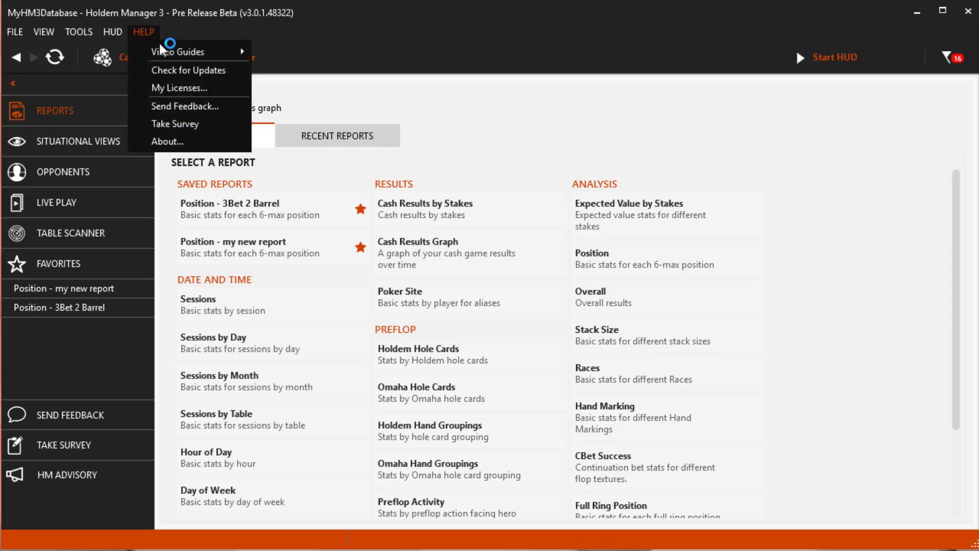
click(188, 71)
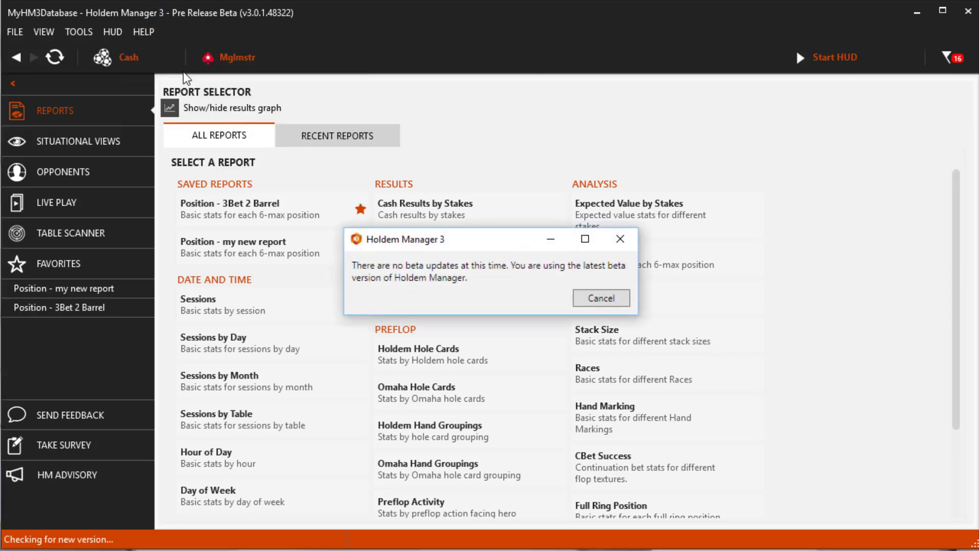
click(602, 299)
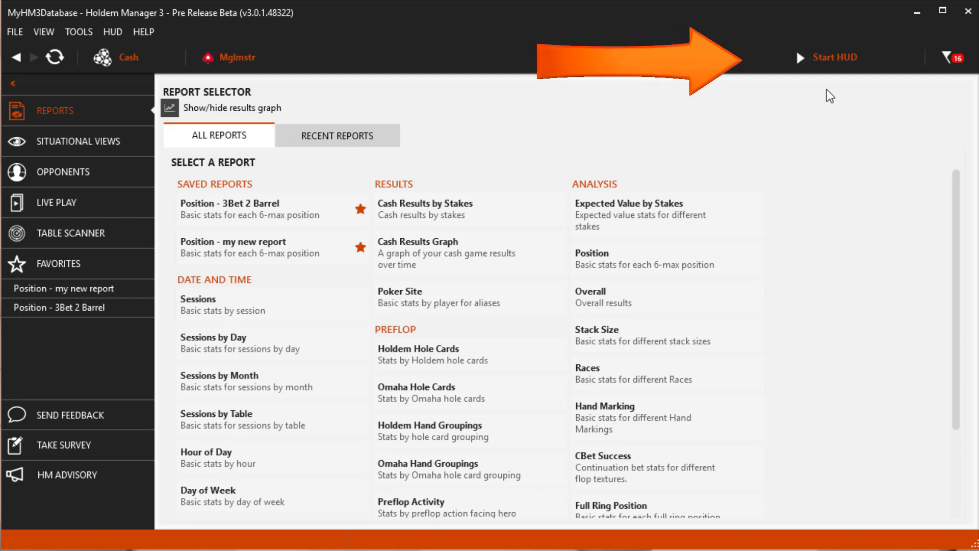
Step: Start the HUD and open the Live Play view with its session list
click(826, 58)
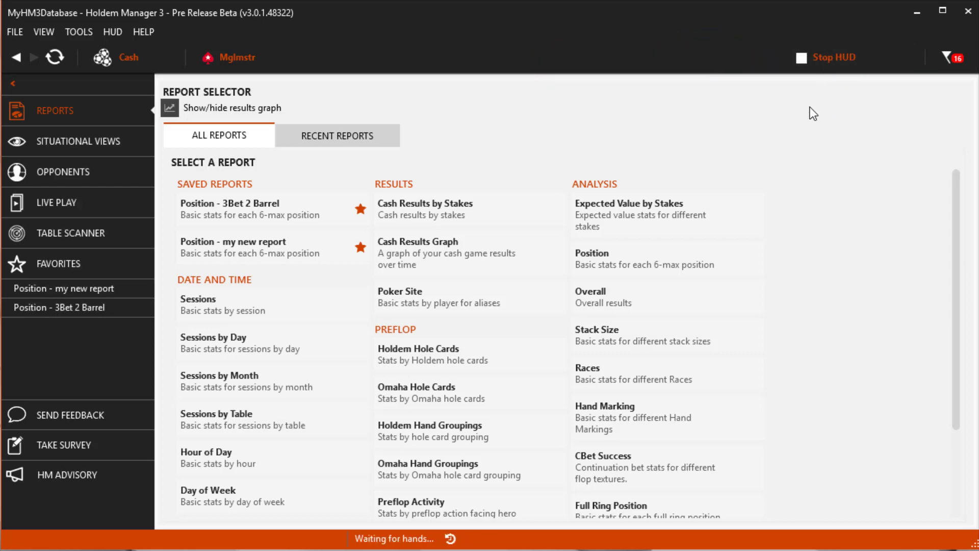
click(65, 201)
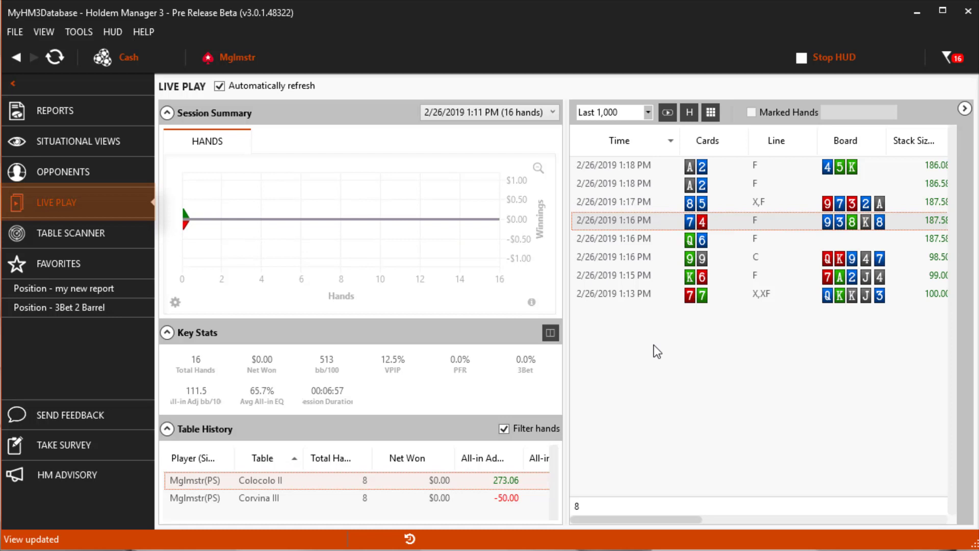
click(550, 113)
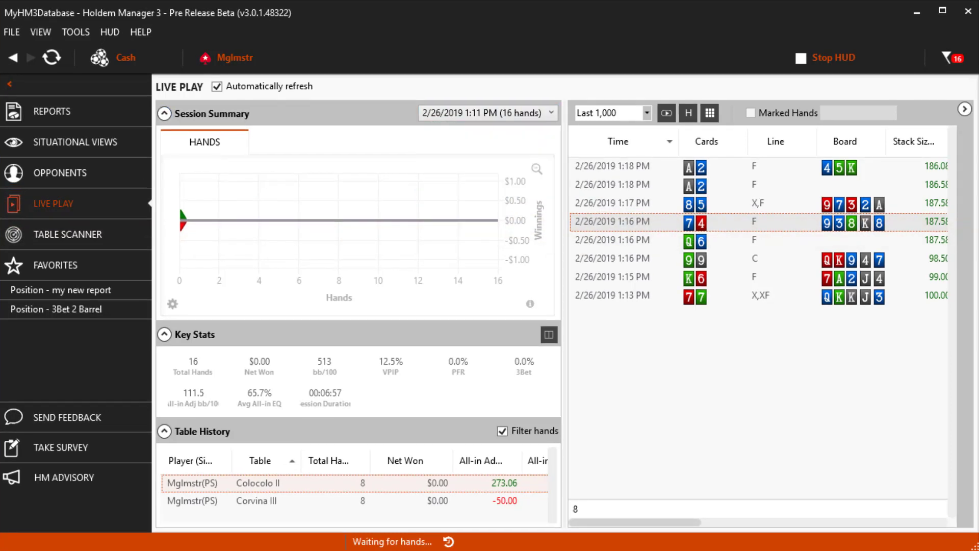
Step: Open the import details and review the live play import log and the error list
click(81, 32)
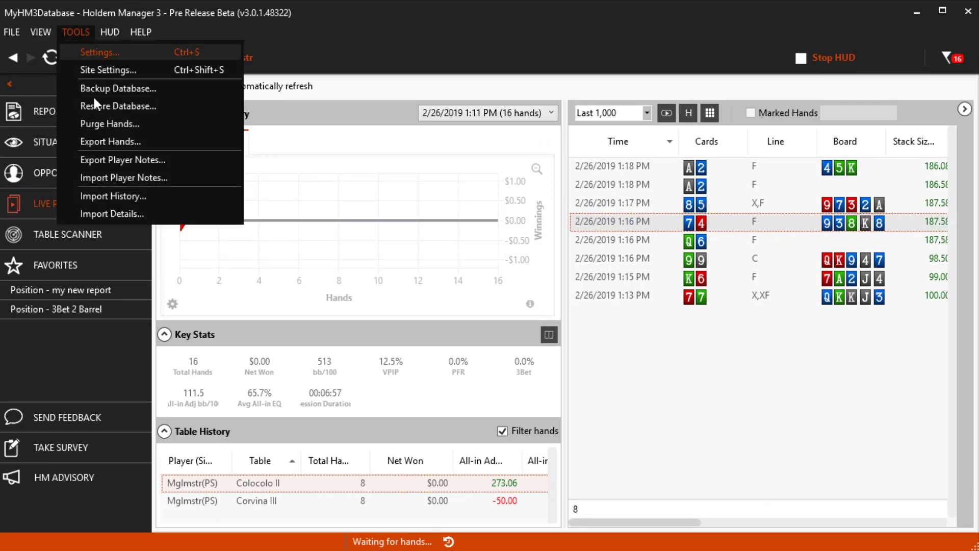
click(113, 214)
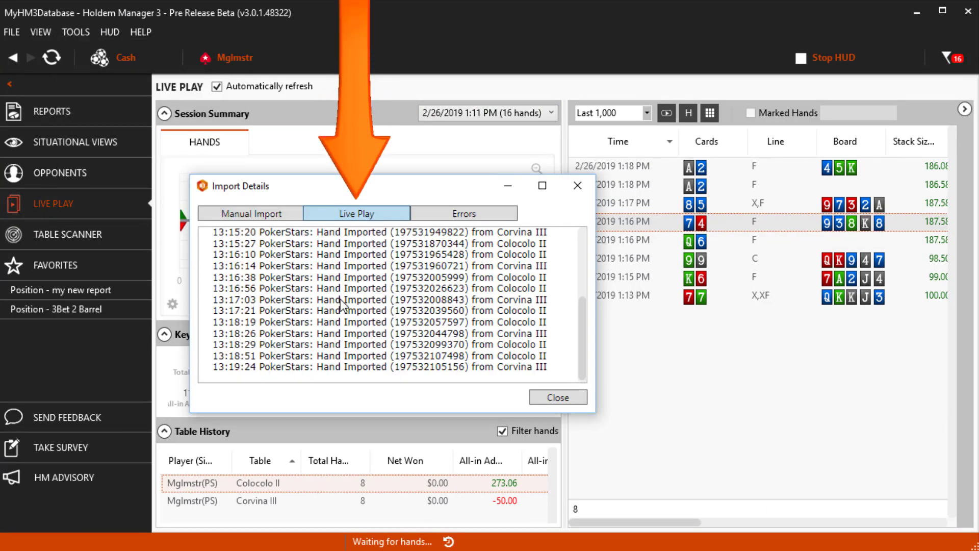
click(470, 216)
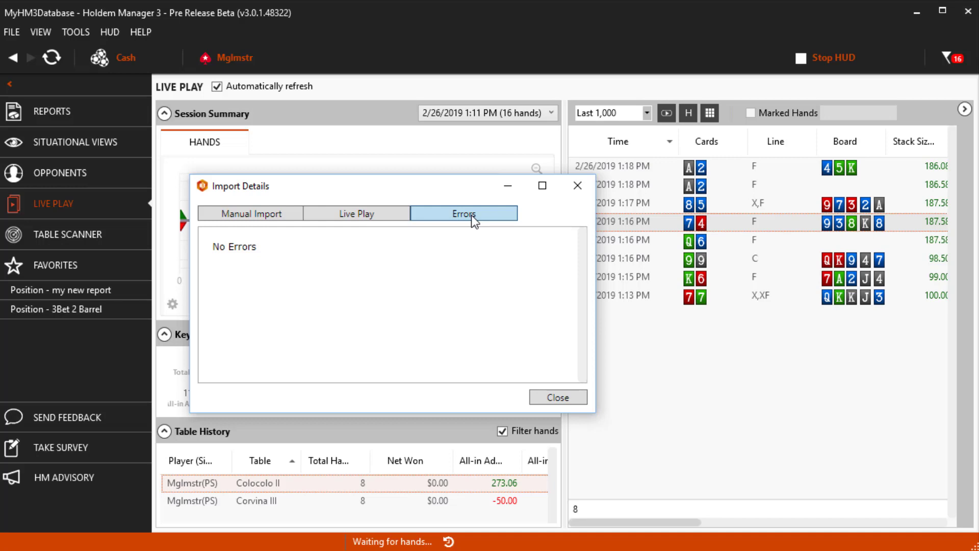
click(378, 216)
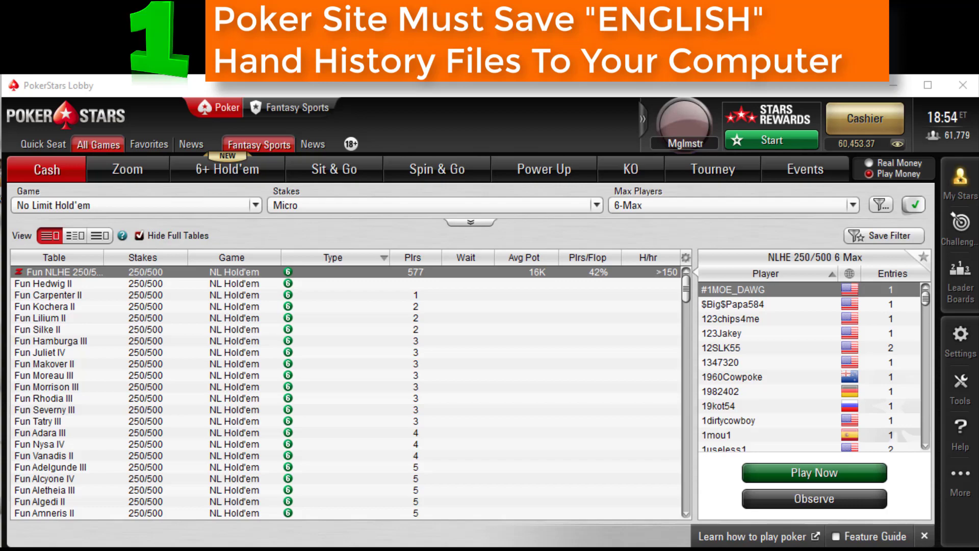
Step: Switch to the PokerStars lobby and open the Hand History page of its Playing History settings
click(959, 335)
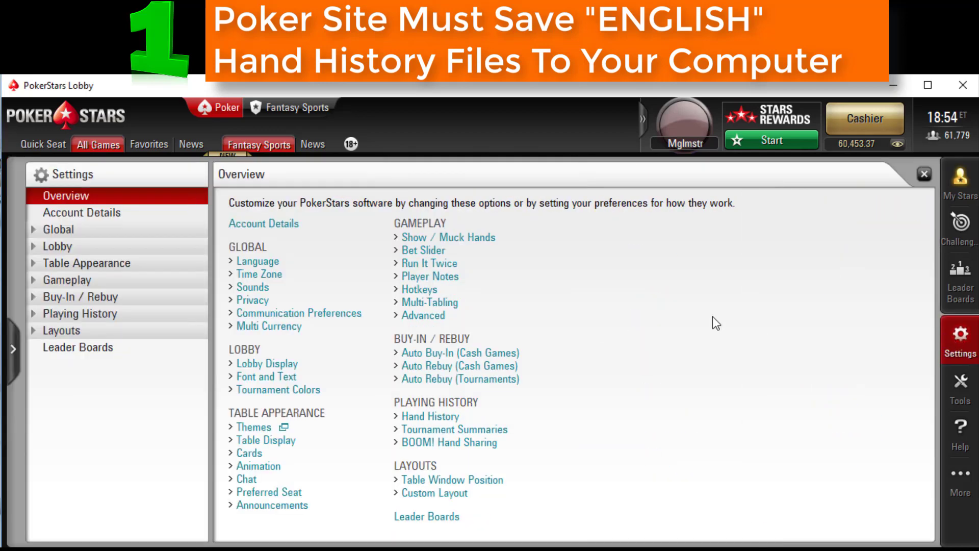
click(122, 314)
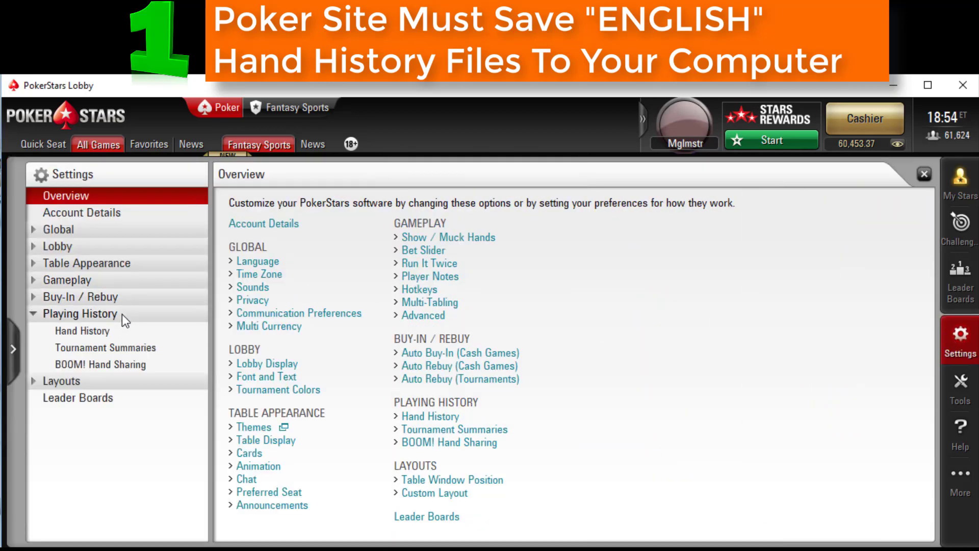
click(106, 332)
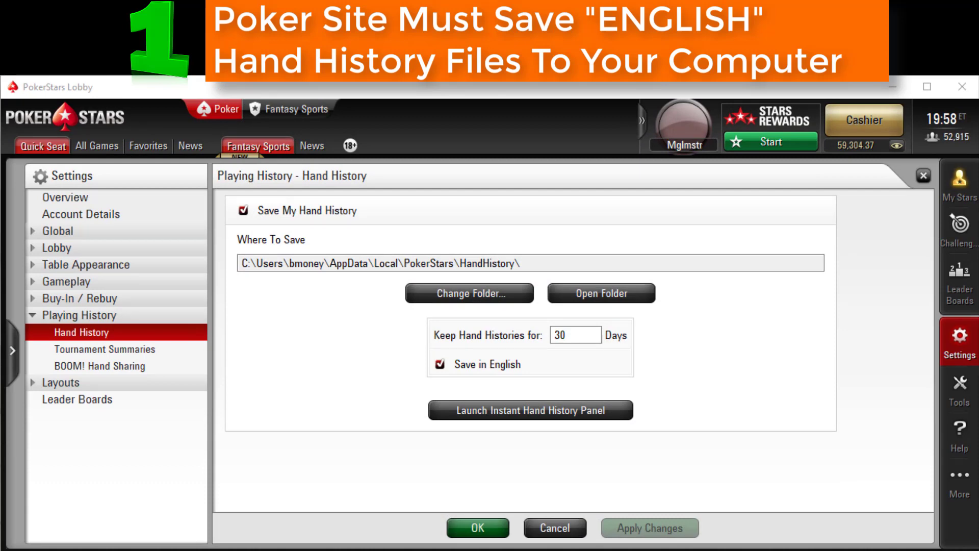
Step: Open the hand history save folder, enter the player's subfolder and open its HH20190225 Albaldah II hand history file
click(633, 296)
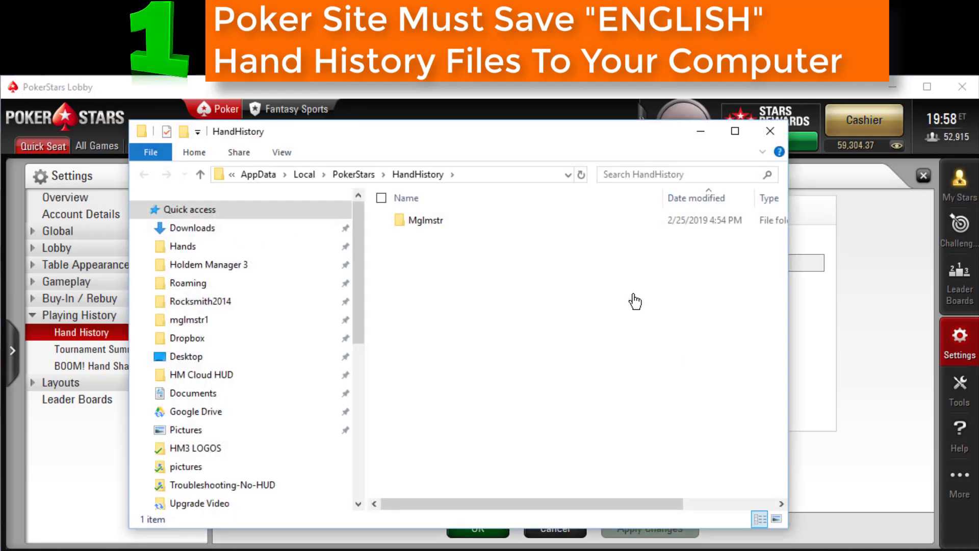
double_click(427, 220)
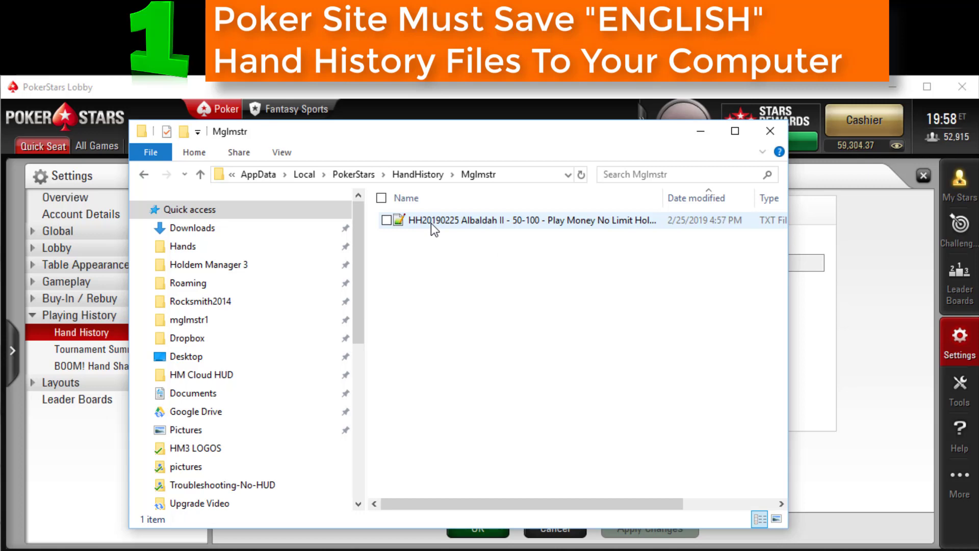
click(432, 223)
double_click(432, 223)
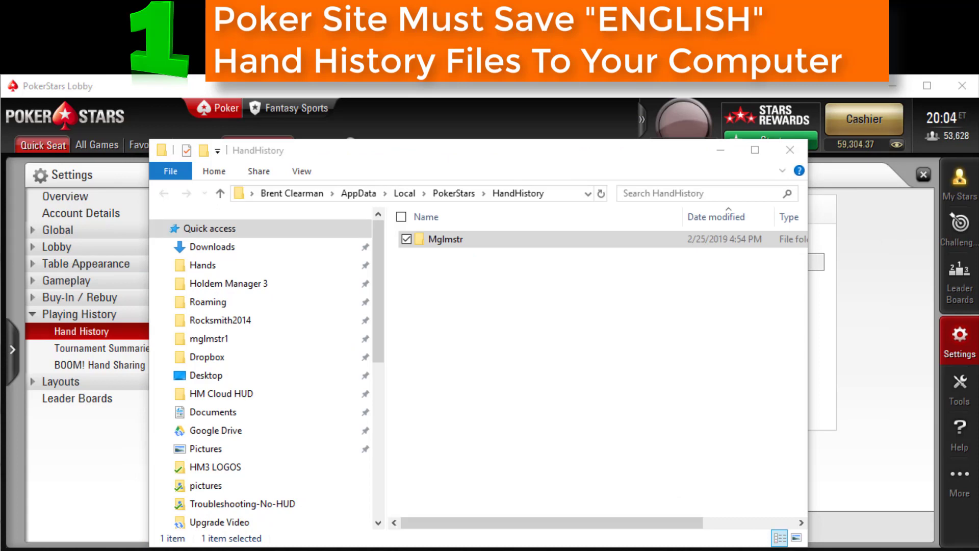
Step: Inspect the read-only and hidden attributes of the player's subfolder in HandHistory, close its properties and open the folder
click(495, 240)
right_click(495, 240)
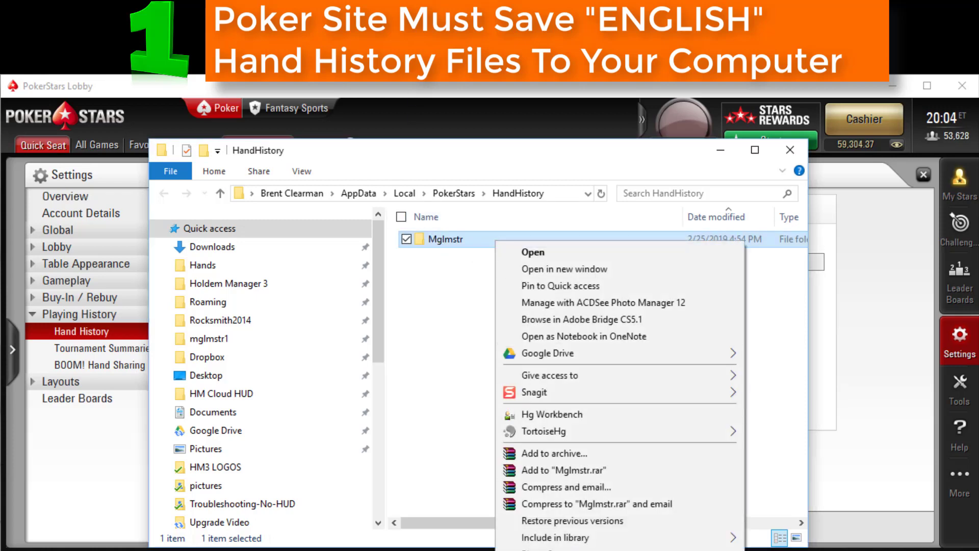
key(r)
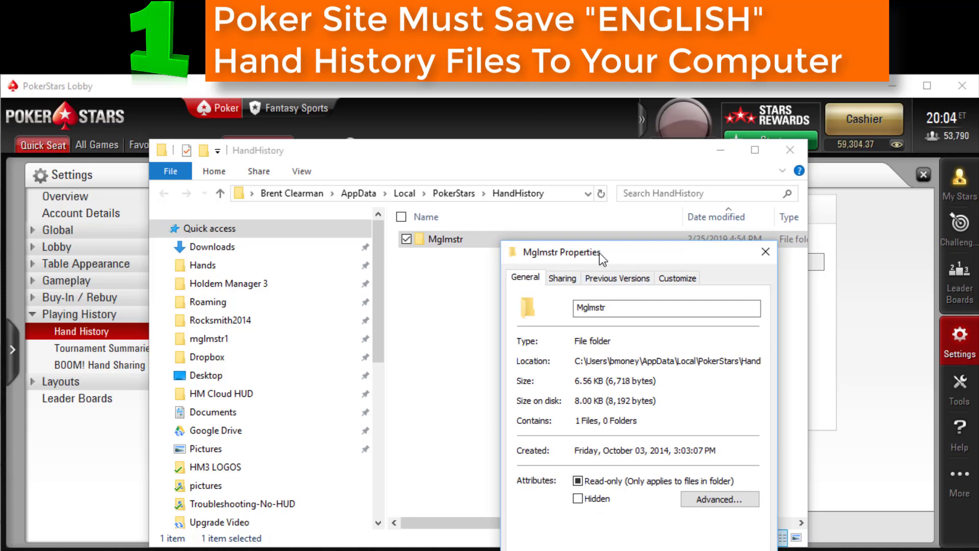
drag(599, 253, 540, 161)
double_click(530, 406)
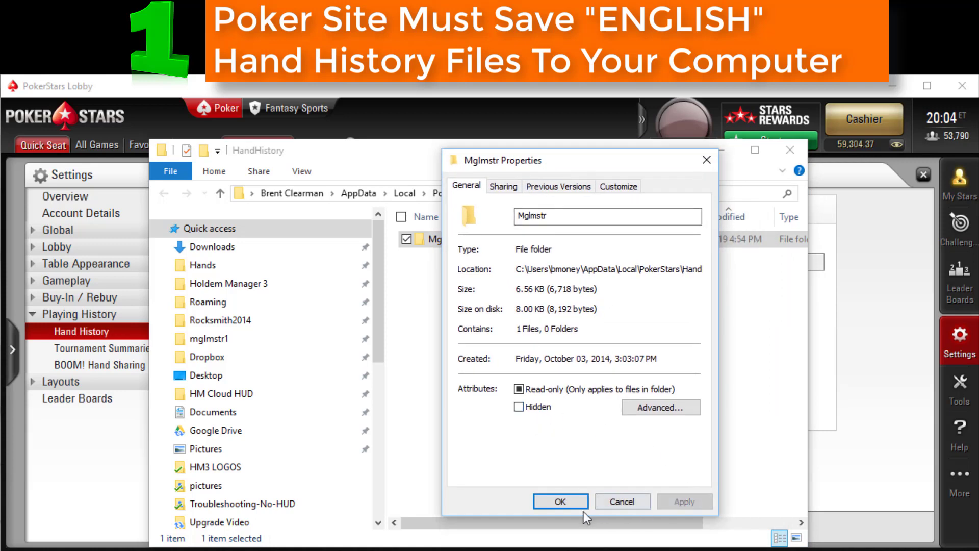
click(568, 505)
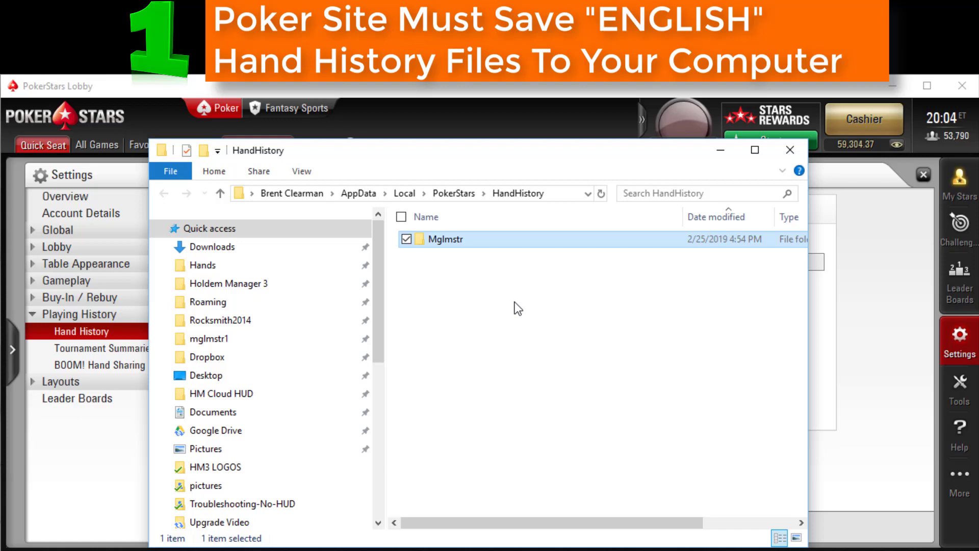
double_click(477, 240)
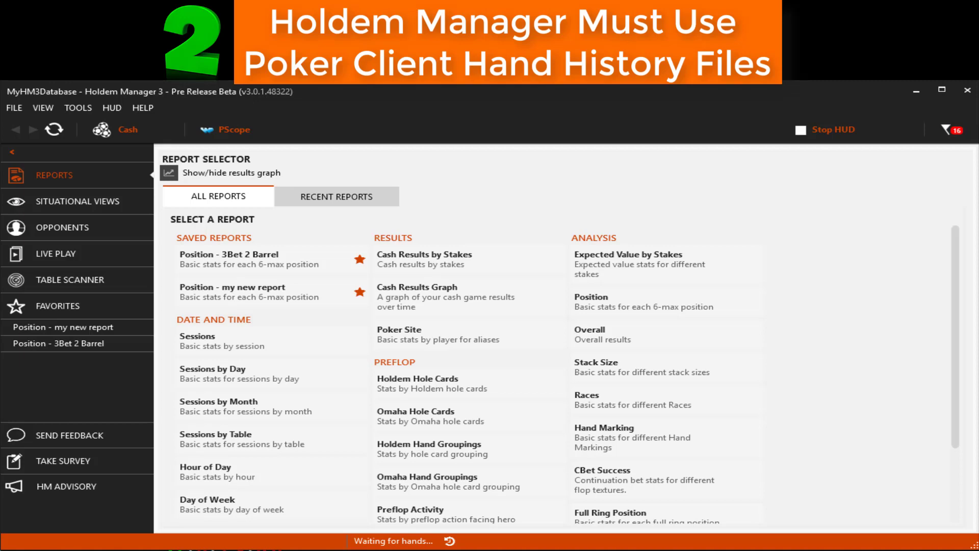
Step: Switch to Holdem Manager and remove the HandHistory and TournSummary auto import folders from its PokerStars site settings
click(79, 107)
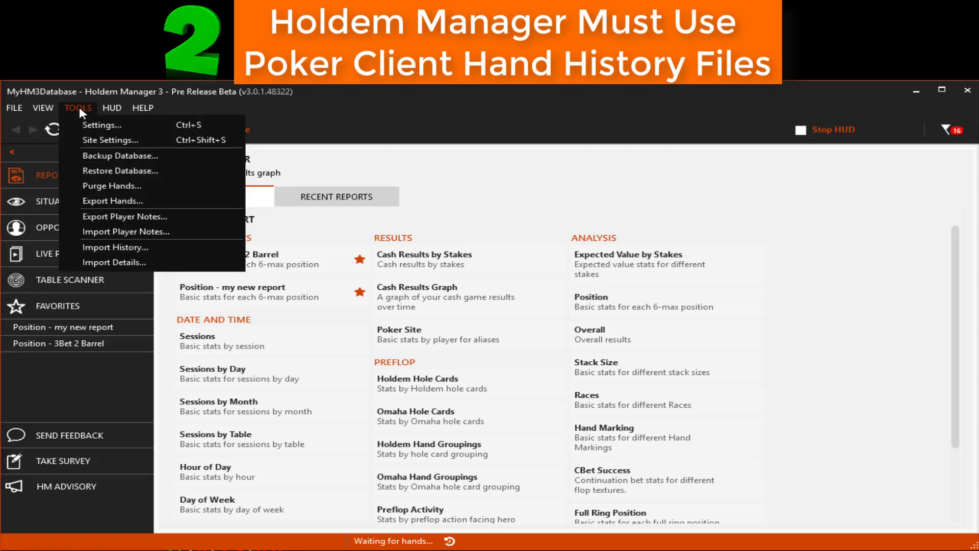
click(103, 139)
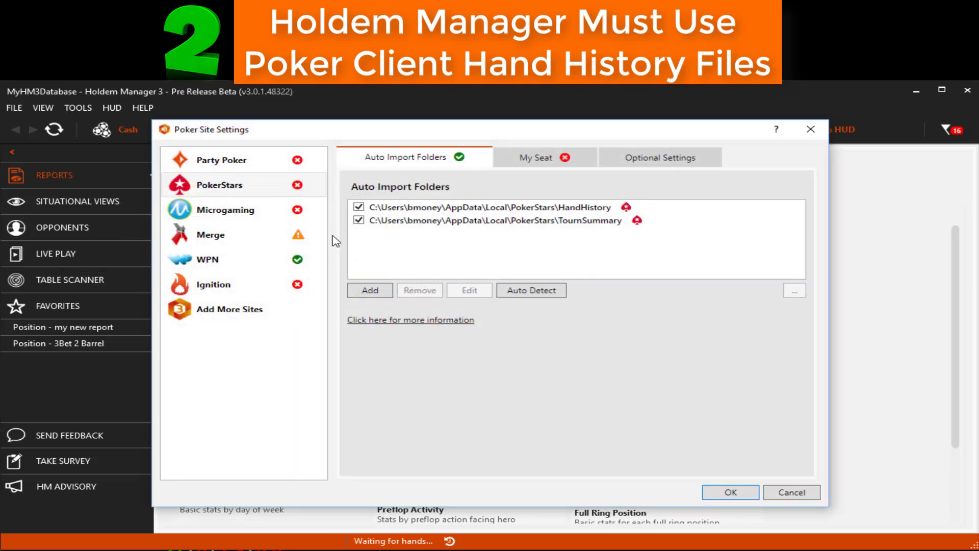
click(231, 187)
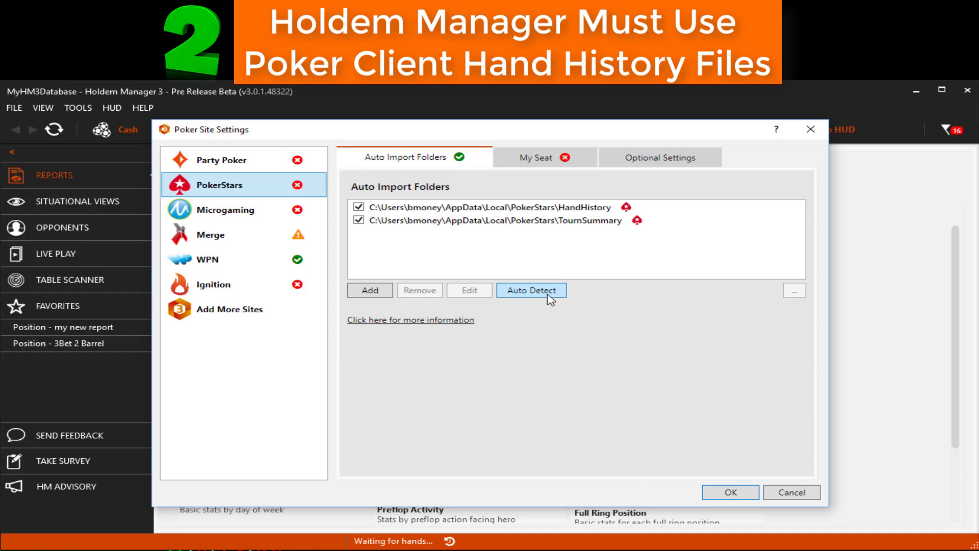
click(526, 207)
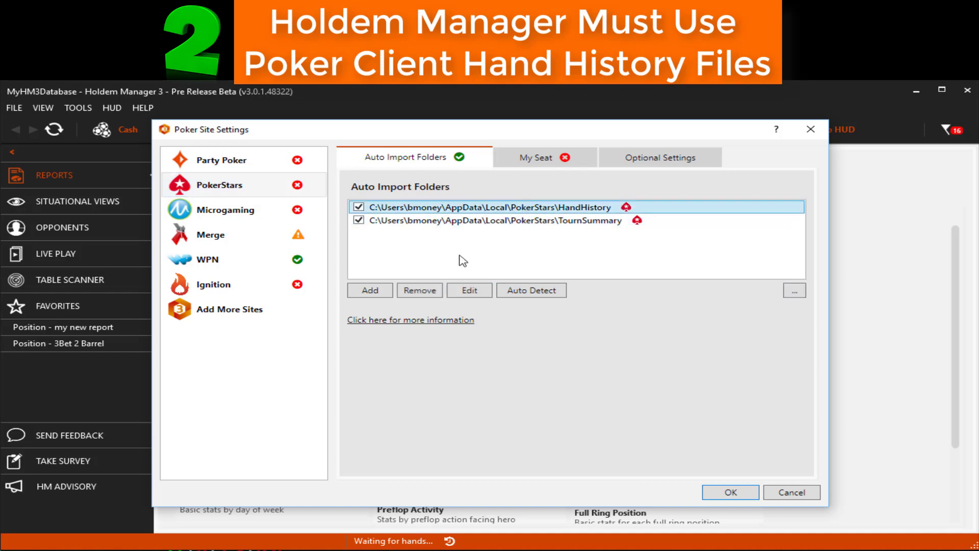
click(420, 290)
click(527, 320)
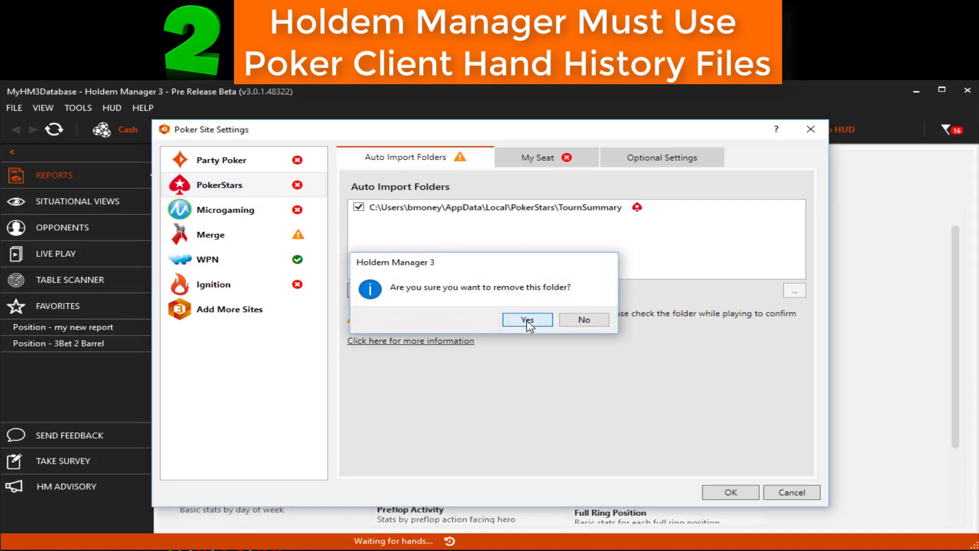
click(479, 208)
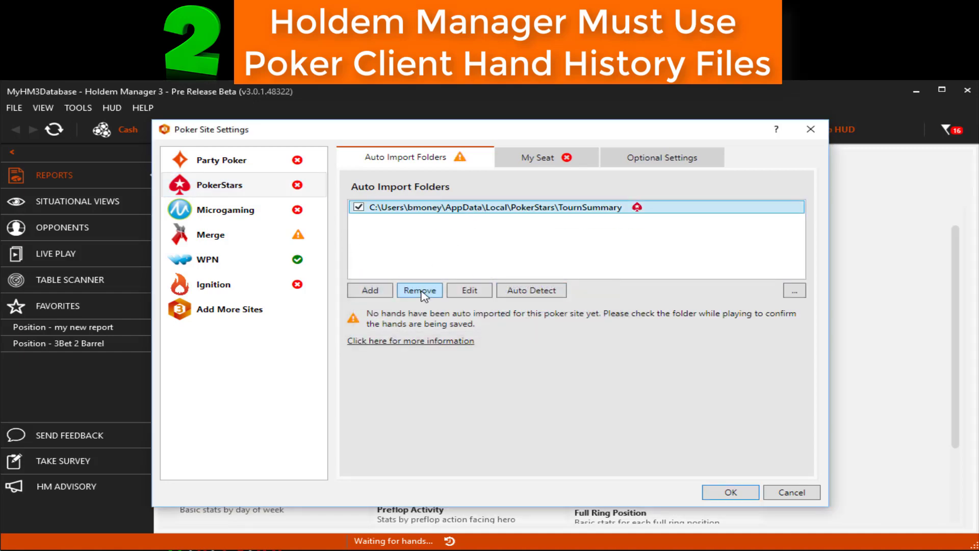
click(421, 291)
click(530, 320)
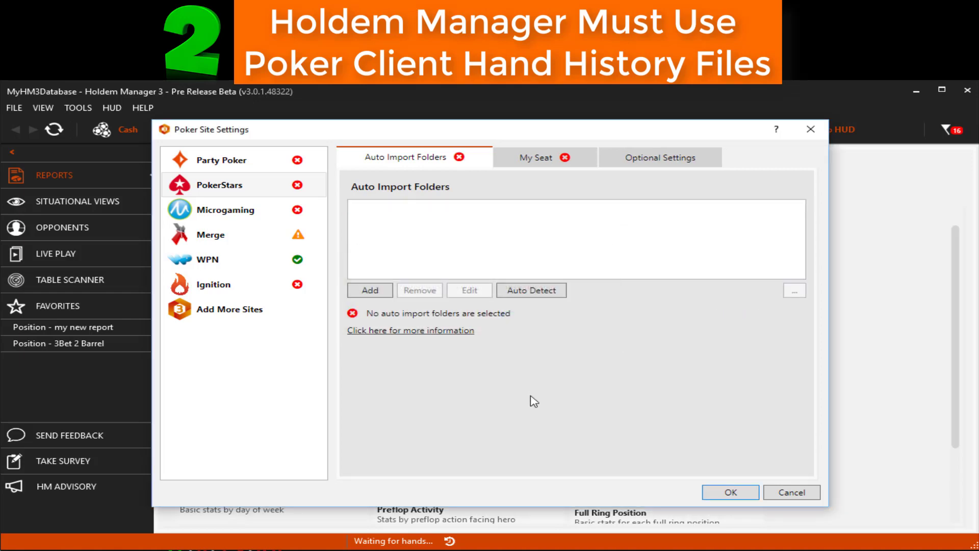
Step: Add the AppData\Local\PokerStars\HandHistory path as an enabled auto import folder with Poker Stars as its site
click(371, 290)
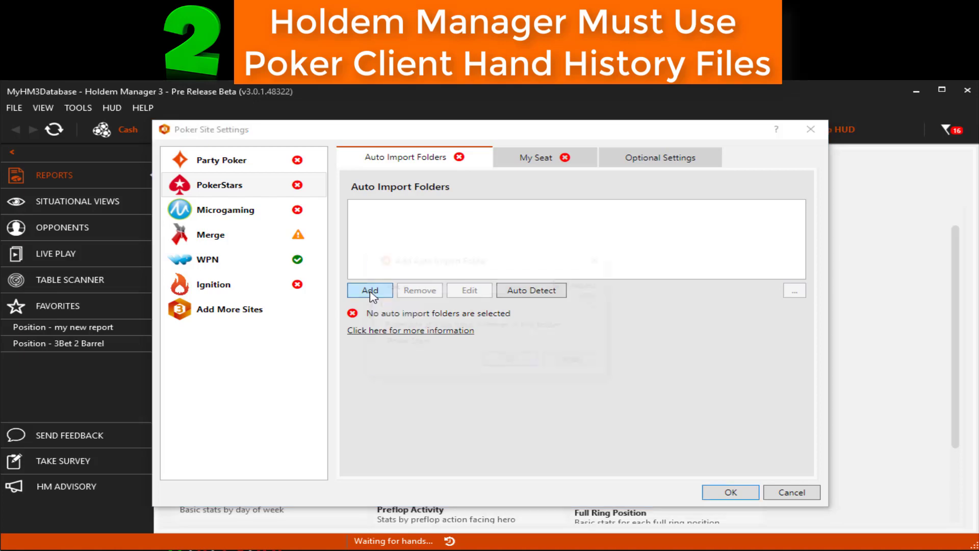
click(422, 301)
key(ctrl+v)
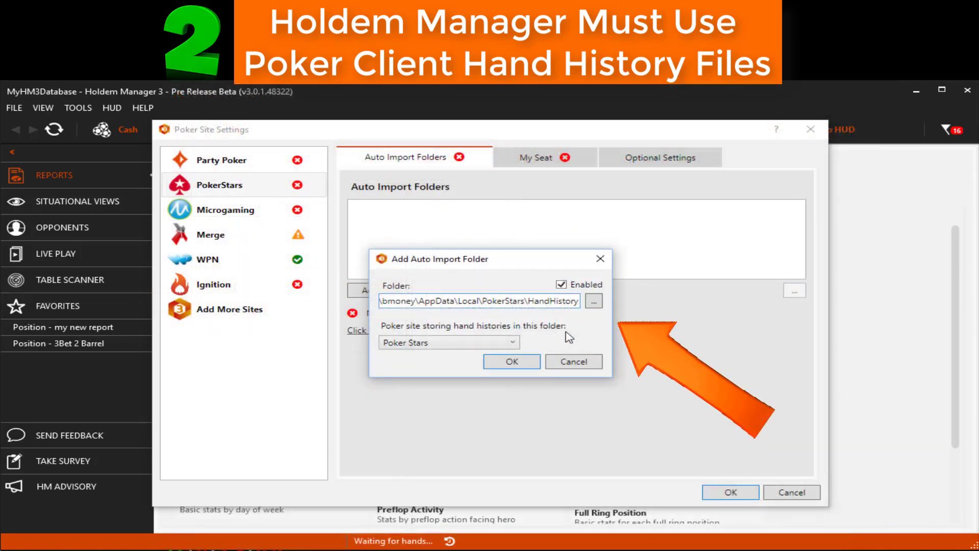
click(514, 363)
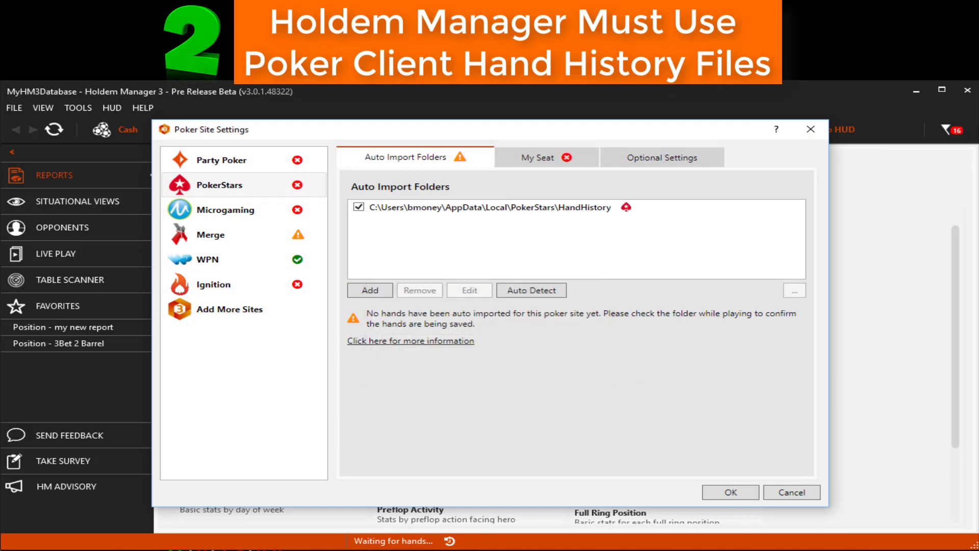